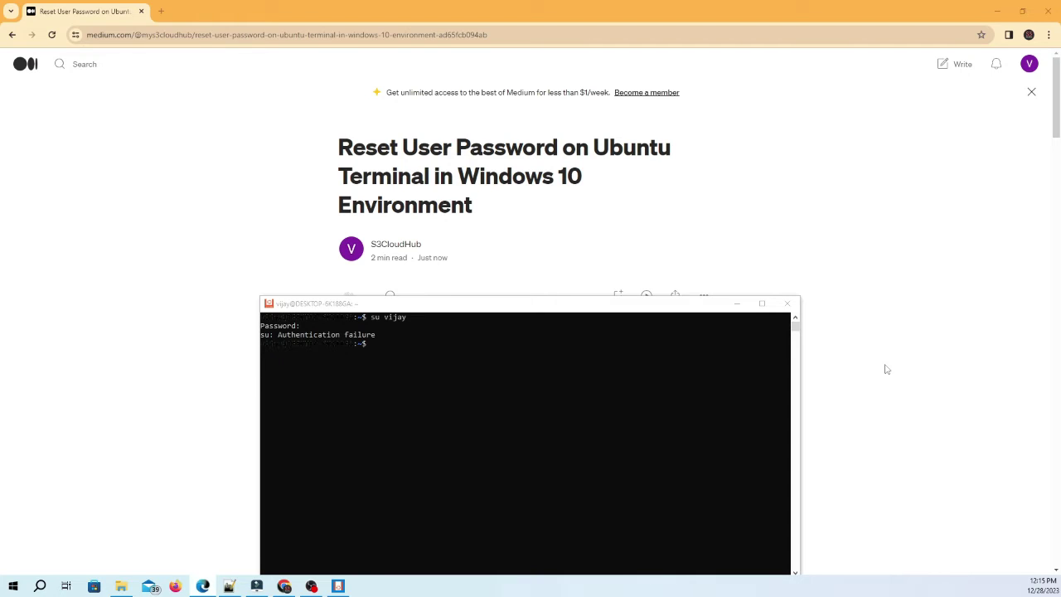
# Zoom the article to 125% to read it, then reset the page zoom to 100%
pyautogui.hotkey('ctrl', '+')
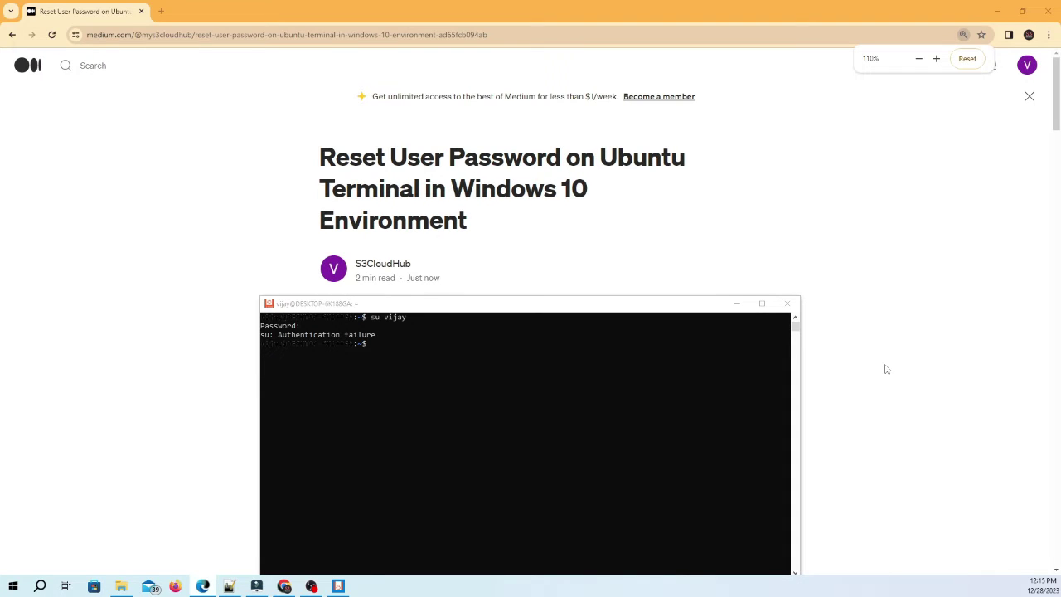
pyautogui.hotkey('ctrl', '+')
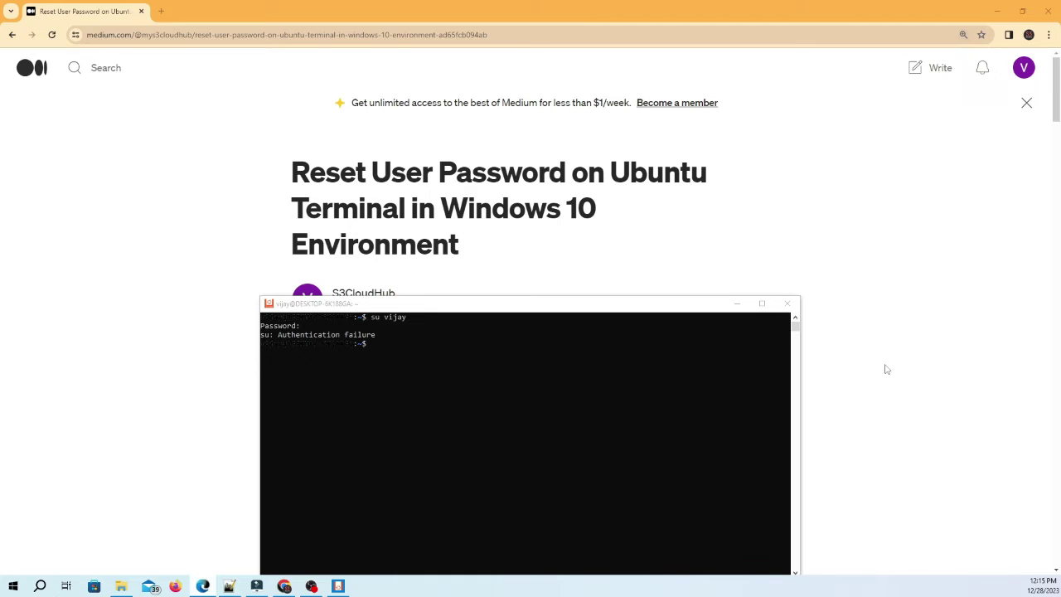
pyautogui.click(795, 208)
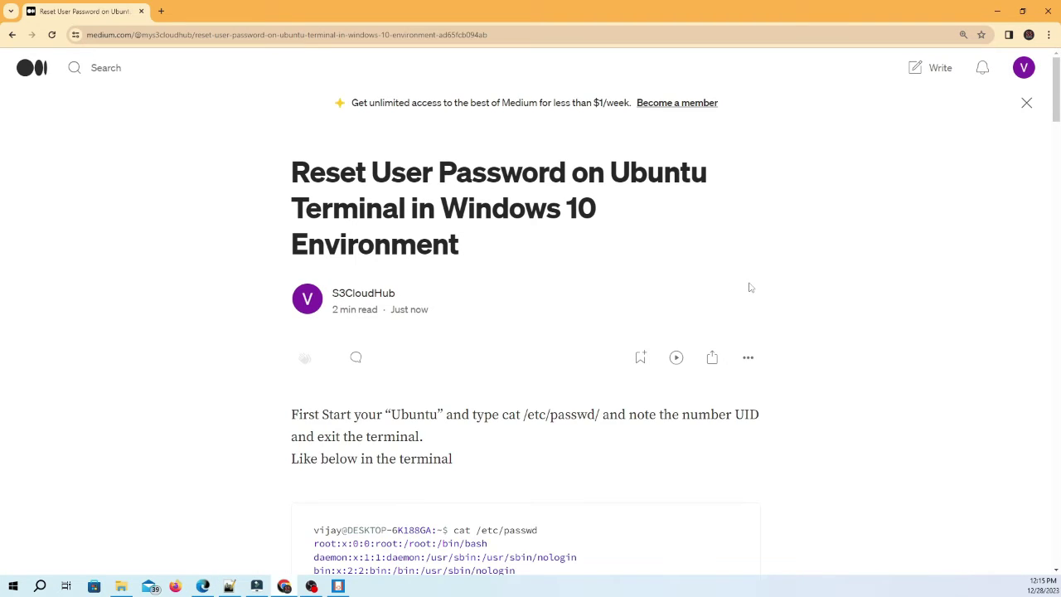
pyautogui.scroll(-5, 751, 287)
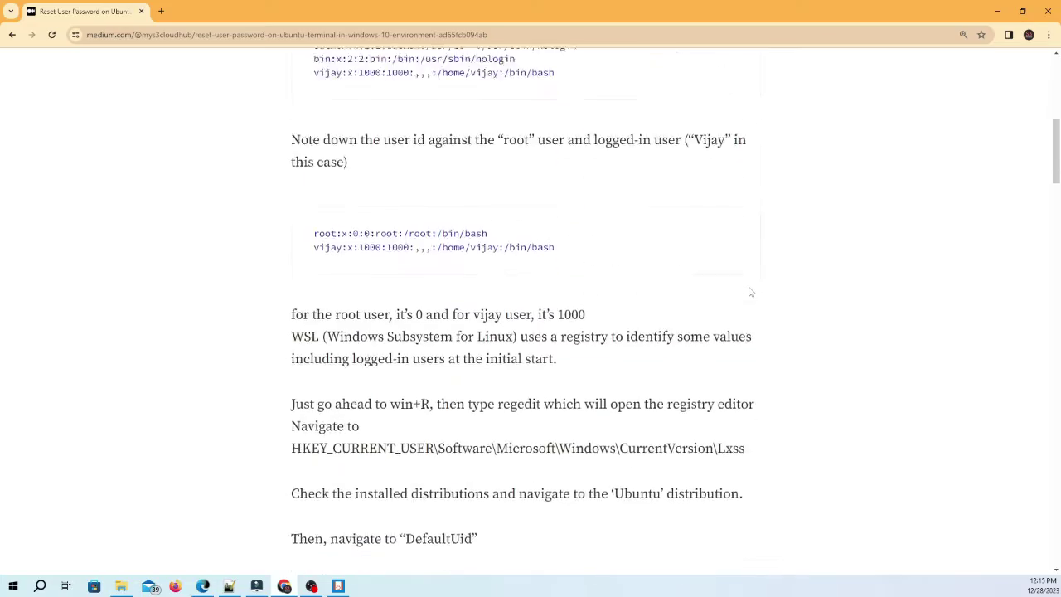
pyautogui.scroll(-8, 750, 291)
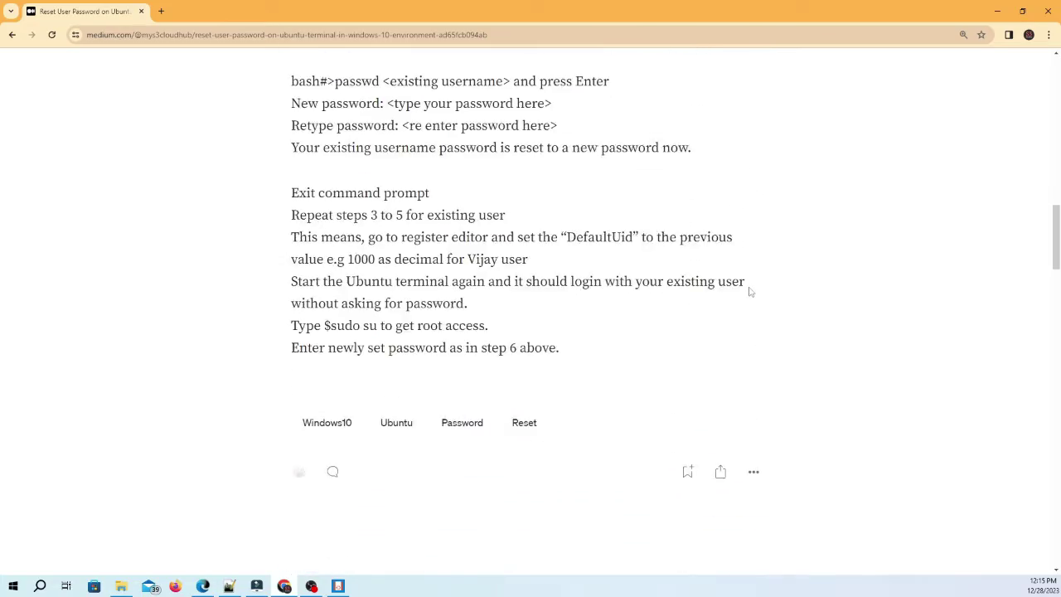
pyautogui.scroll(13, 750, 291)
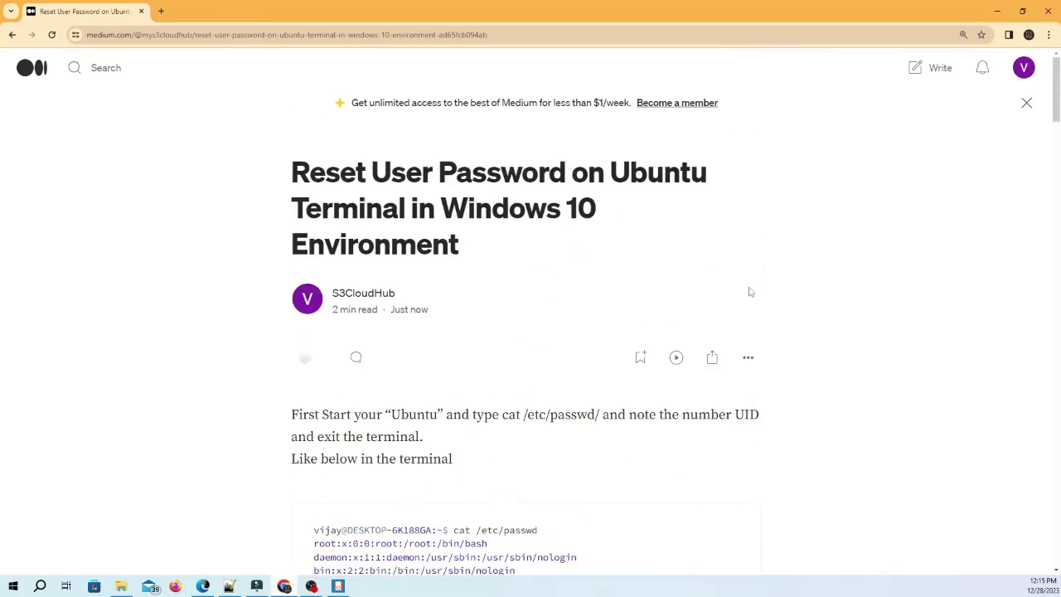
pyautogui.hotkey('ctrl', '0')
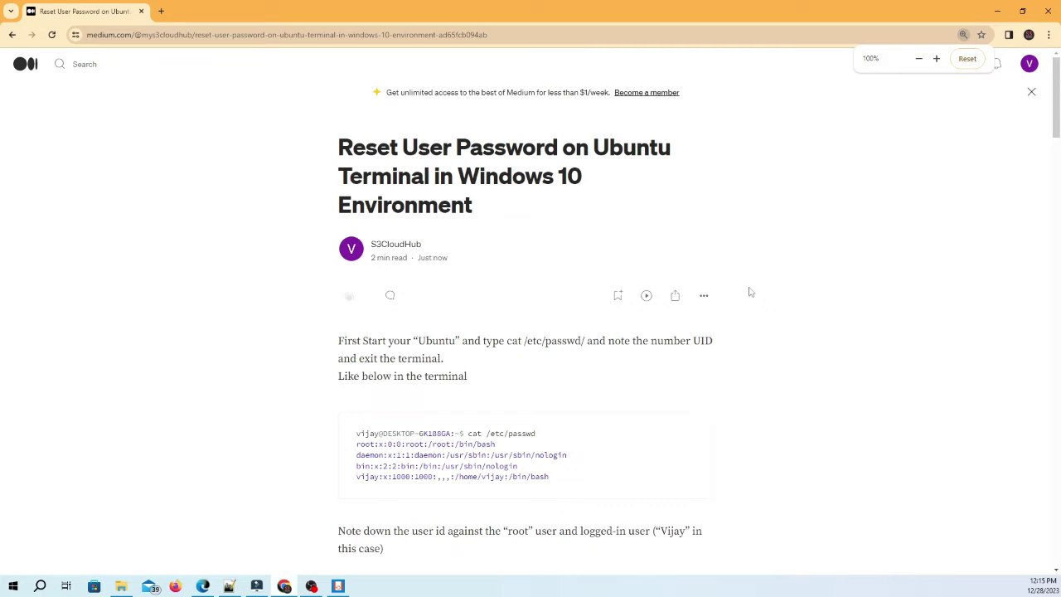
# Run cat /etc/passwd in the Ubuntu terminal to list the account entries
pyautogui.hotkey('alt', 'Tab')
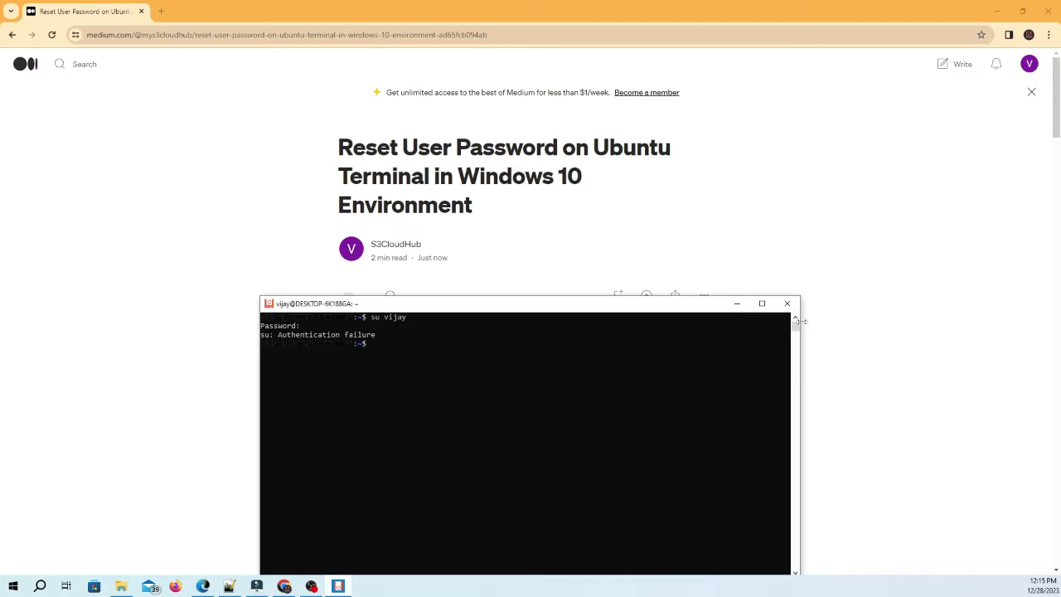
pyautogui.click(437, 471)
pyautogui.write('cat')
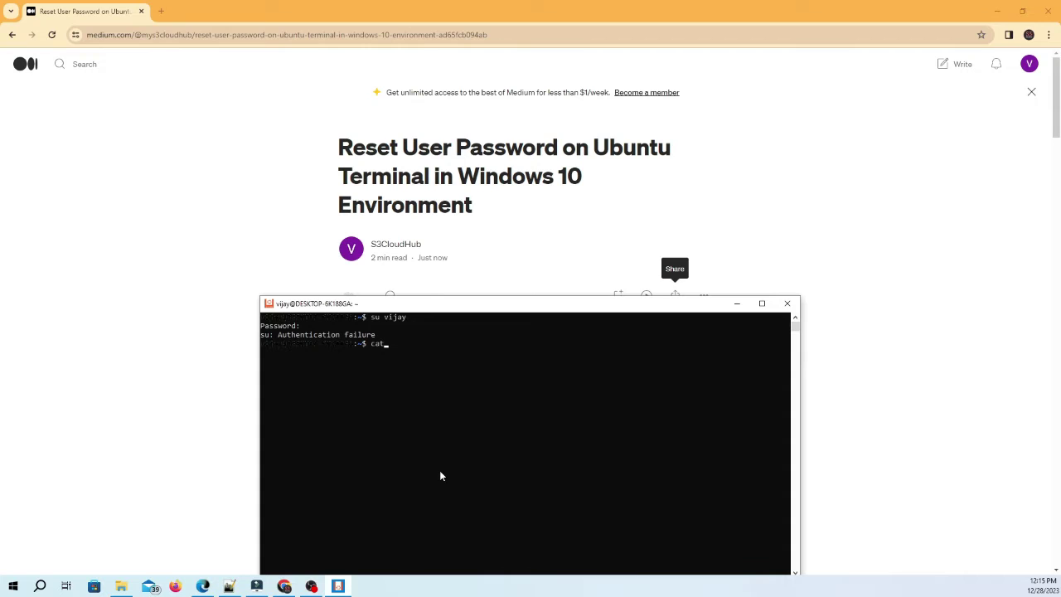
pyautogui.write(' /etc/passwd')
pyautogui.press('Return')
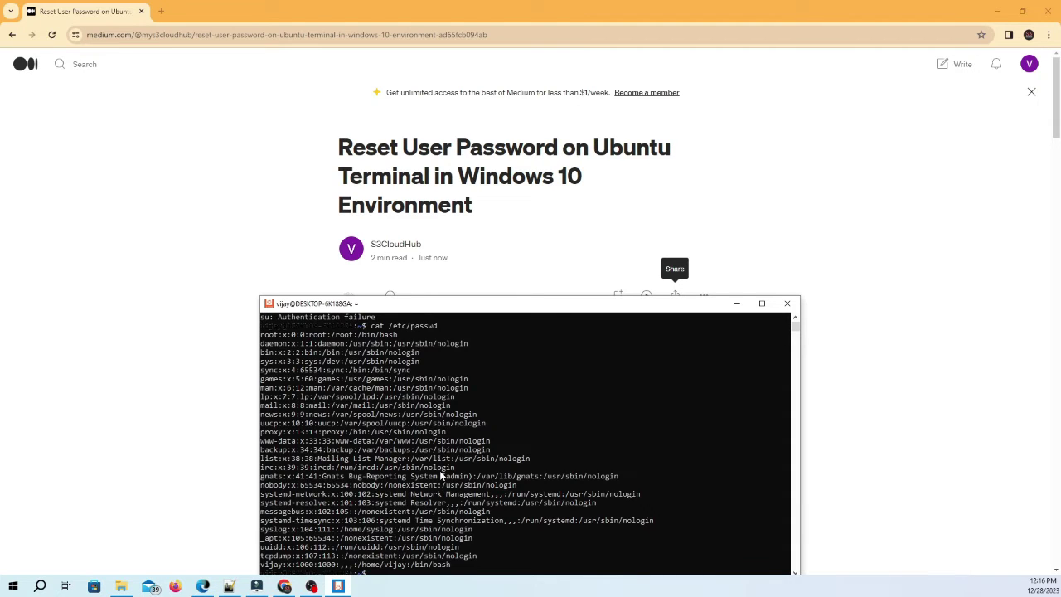
# Highlight the root line with UID 0 and the regular user's UID 1000
pyautogui.moveTo(462, 309); pyautogui.dragTo(483, 163)
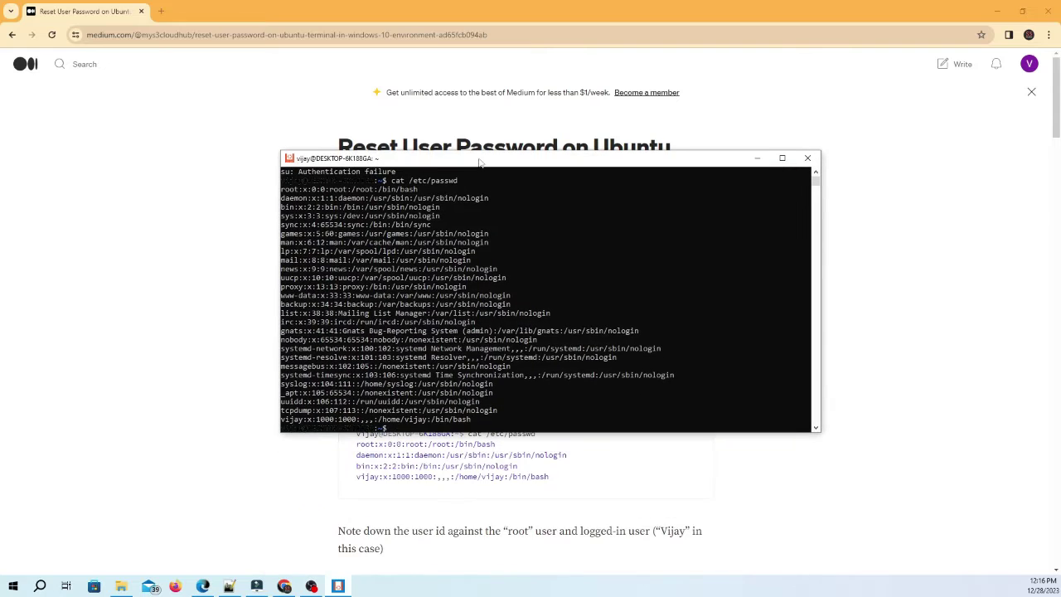
pyautogui.moveTo(285, 189); pyautogui.dragTo(418, 191)
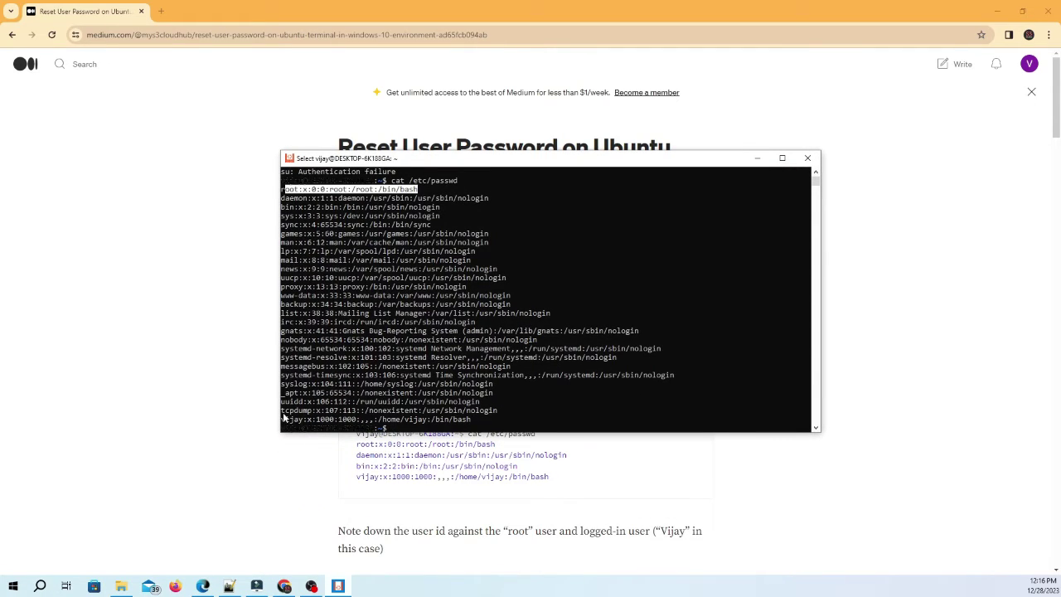
pyautogui.moveTo(284, 420); pyautogui.dragTo(473, 421)
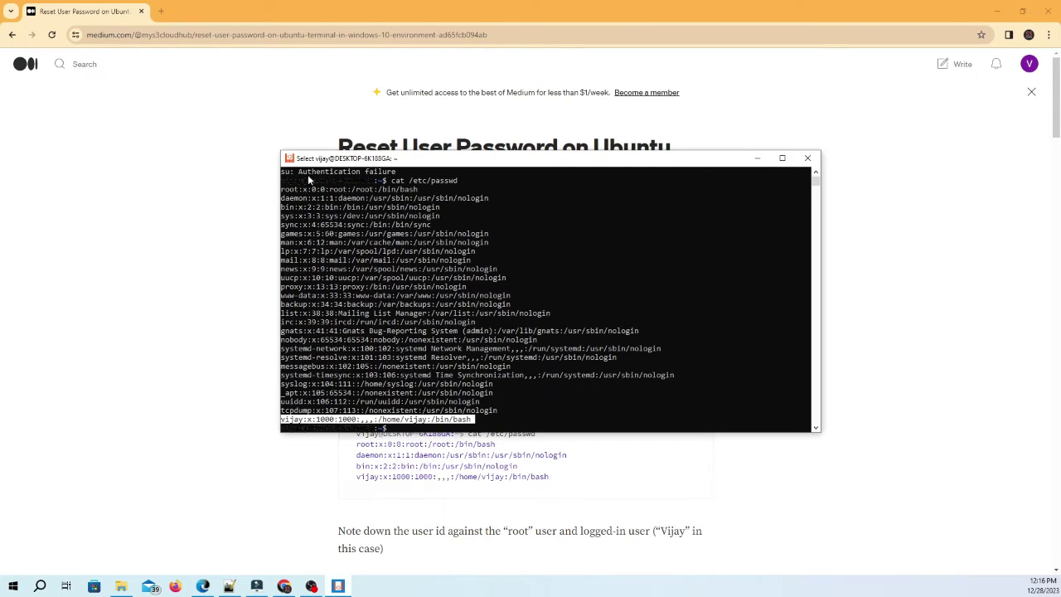
pyautogui.click(312, 191)
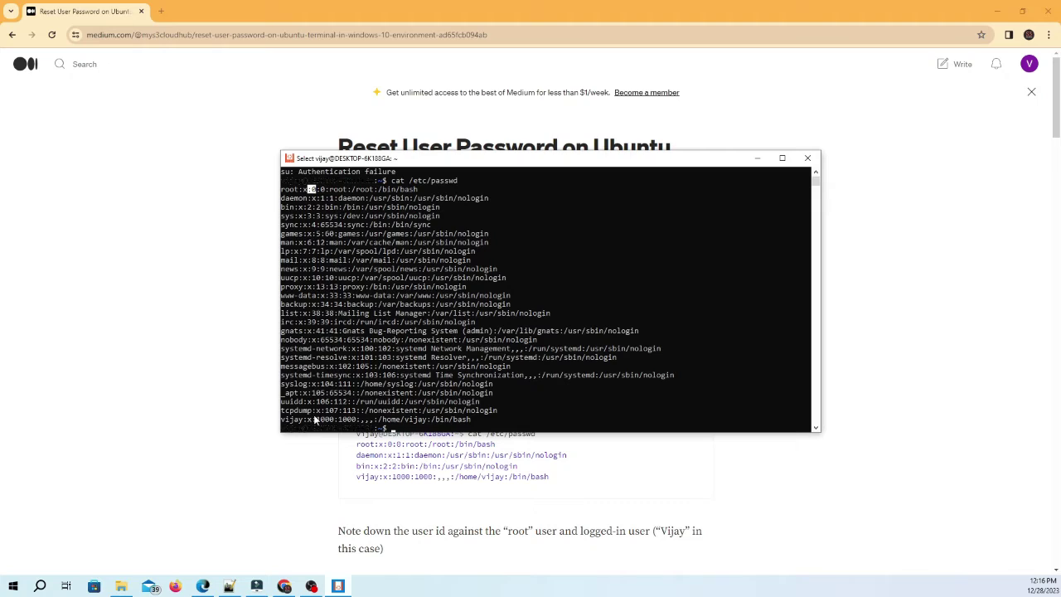
pyautogui.click(318, 420)
pyautogui.moveTo(318, 420); pyautogui.dragTo(334, 420)
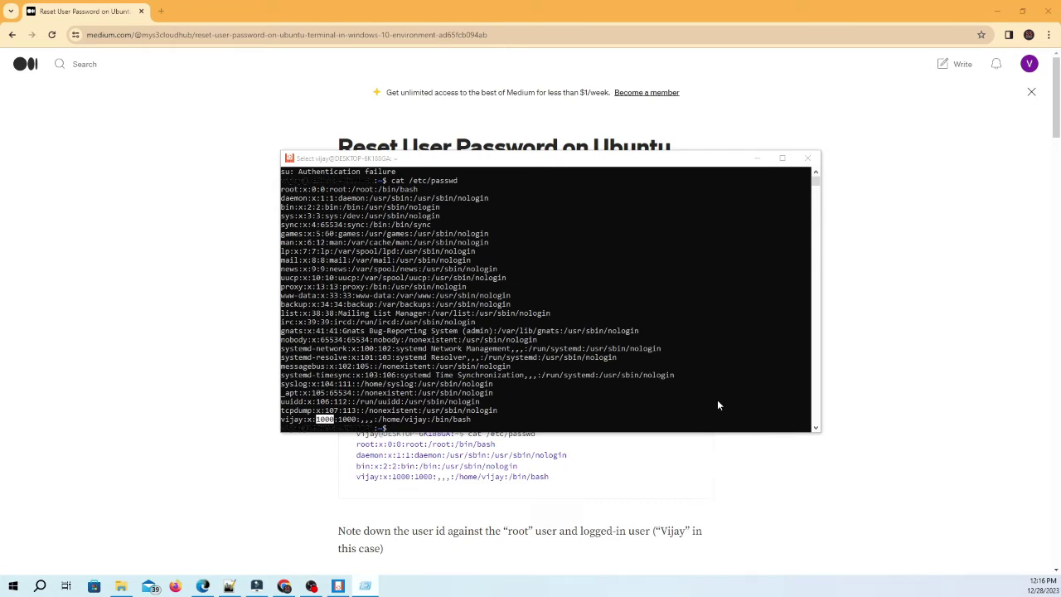
# Follow the article's HKEY_CURRENT_USER Lxss path and select the Ubuntu-22.04 key, whose DefaultUid is 1000
pyautogui.click(757, 158)
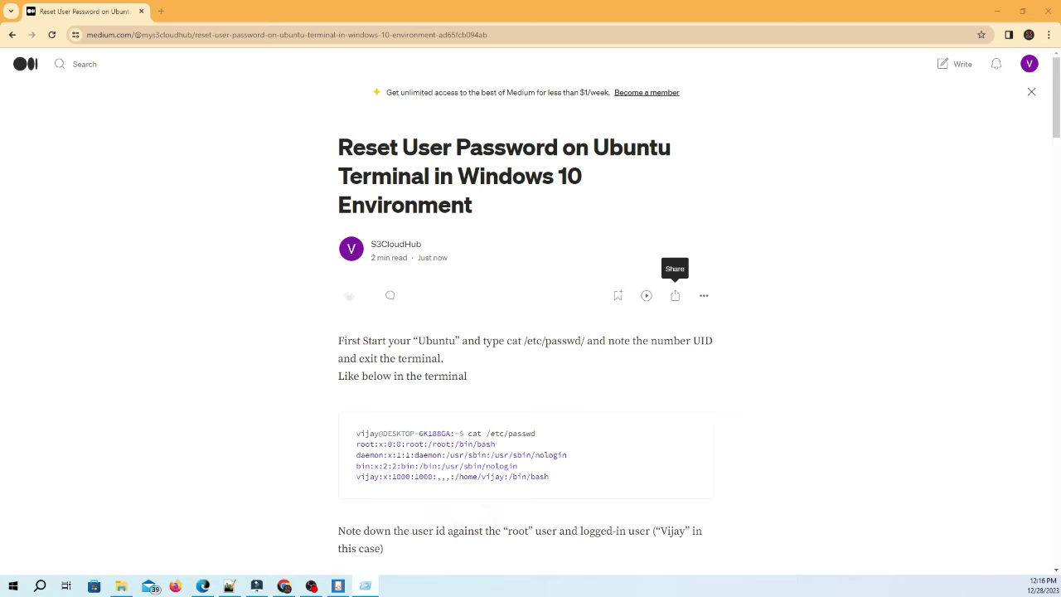
pyautogui.scroll(-1, 514, 406)
pyautogui.scroll(-5, 508, 404)
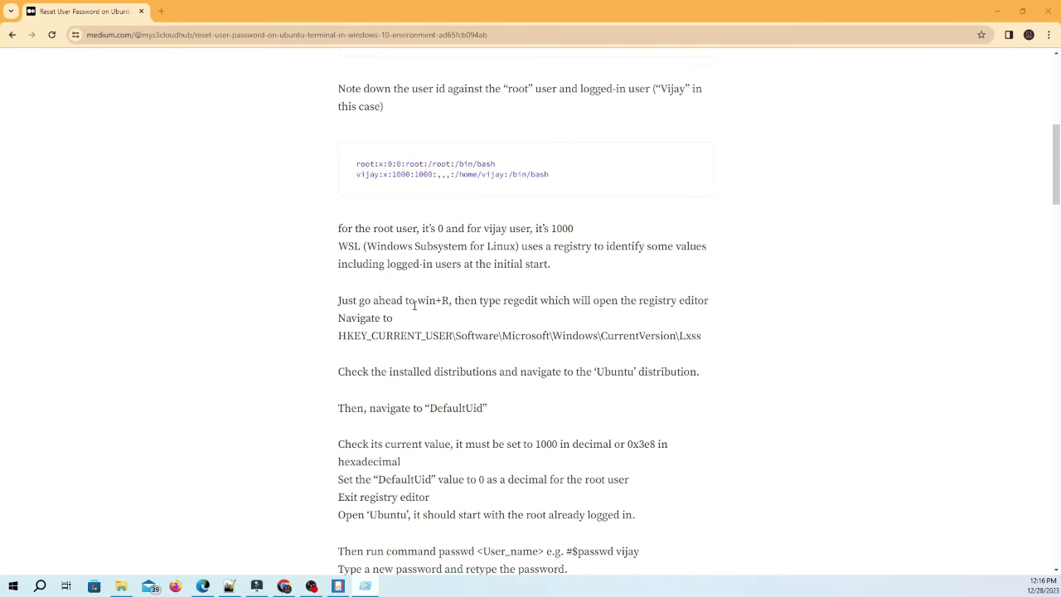
pyautogui.moveTo(427, 246); pyautogui.dragTo(551, 263)
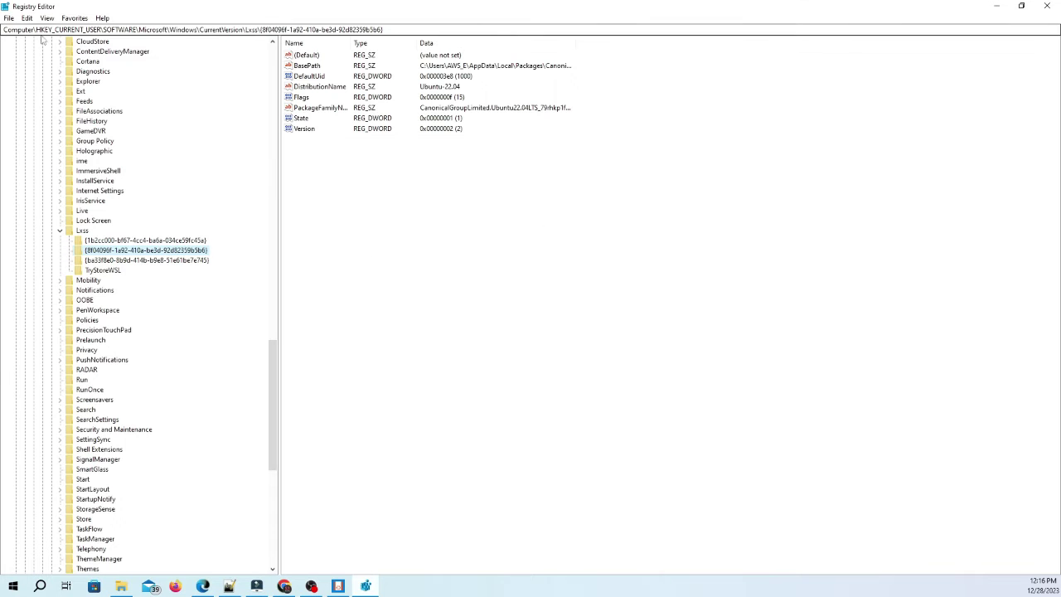
pyautogui.moveTo(34, 29); pyautogui.dragTo(383, 30)
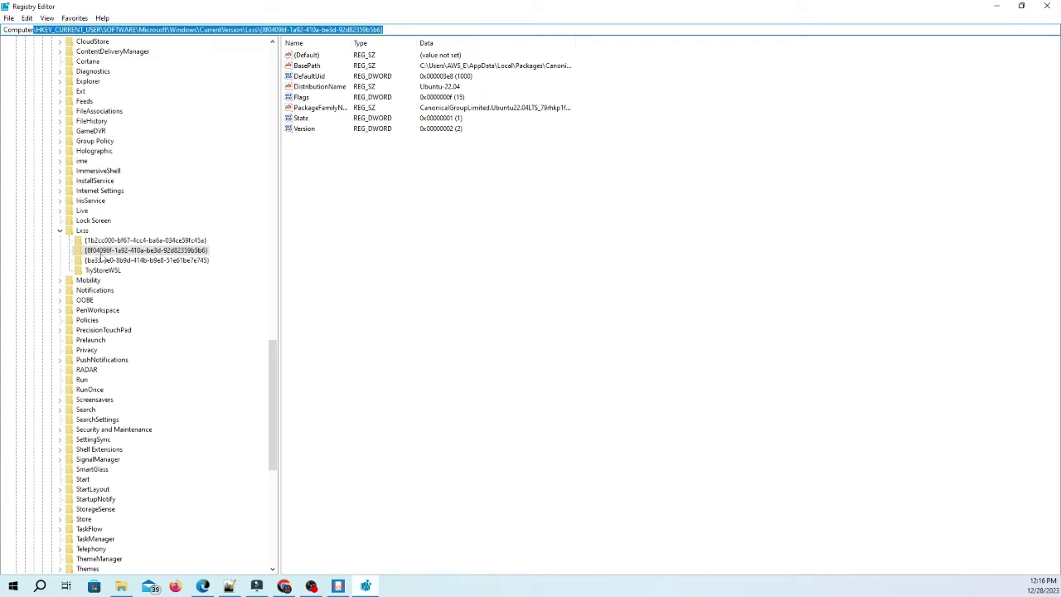
pyautogui.click(105, 252)
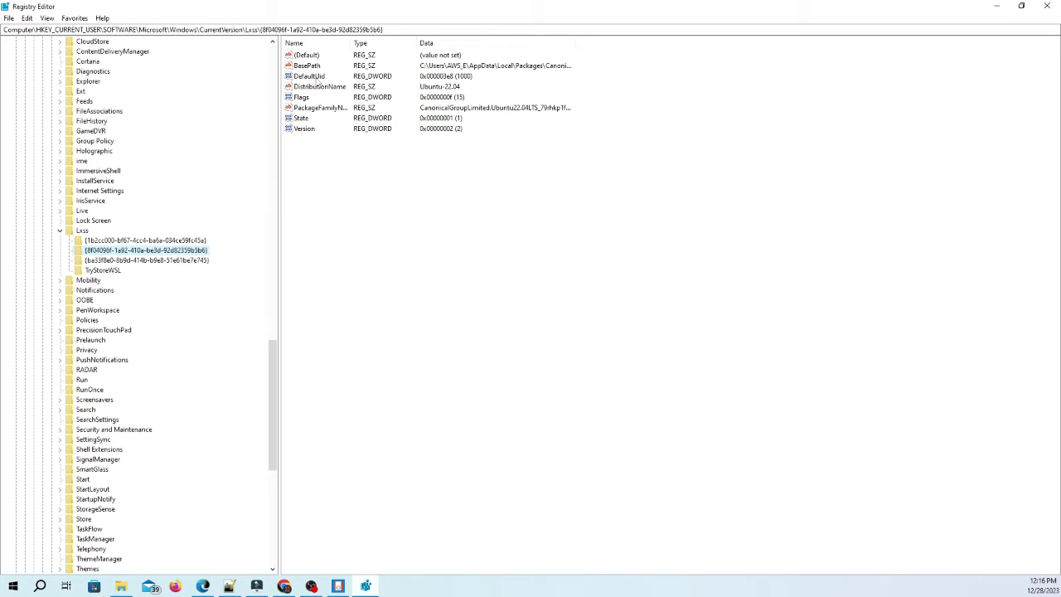
# Open DefaultUid in decimal and check its 1000 against the user's UID in the passwd listing
pyautogui.doubleClick(320, 79)
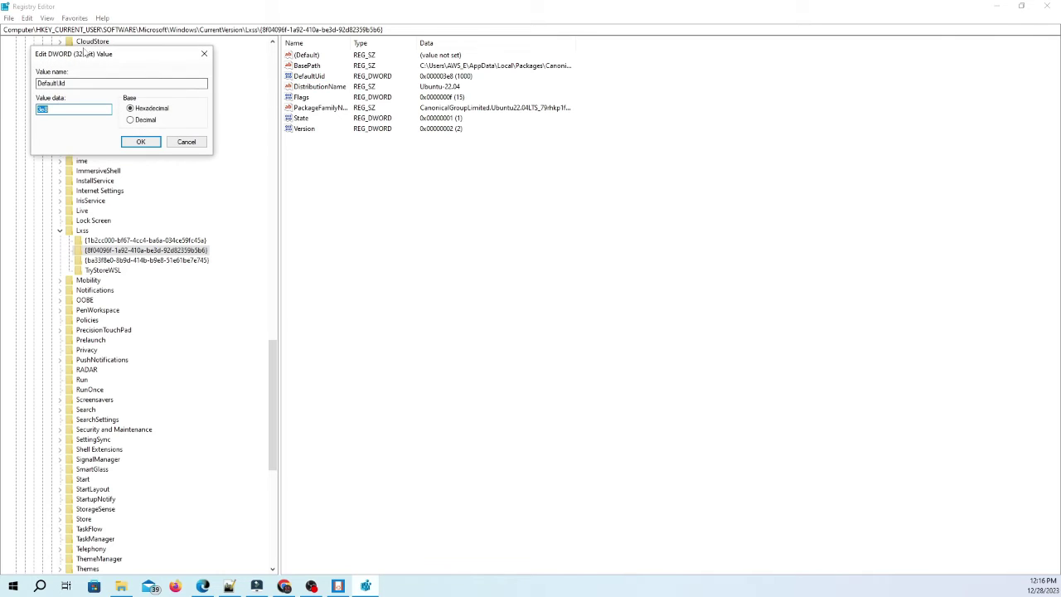
pyautogui.moveTo(87, 59); pyautogui.dragTo(362, 191)
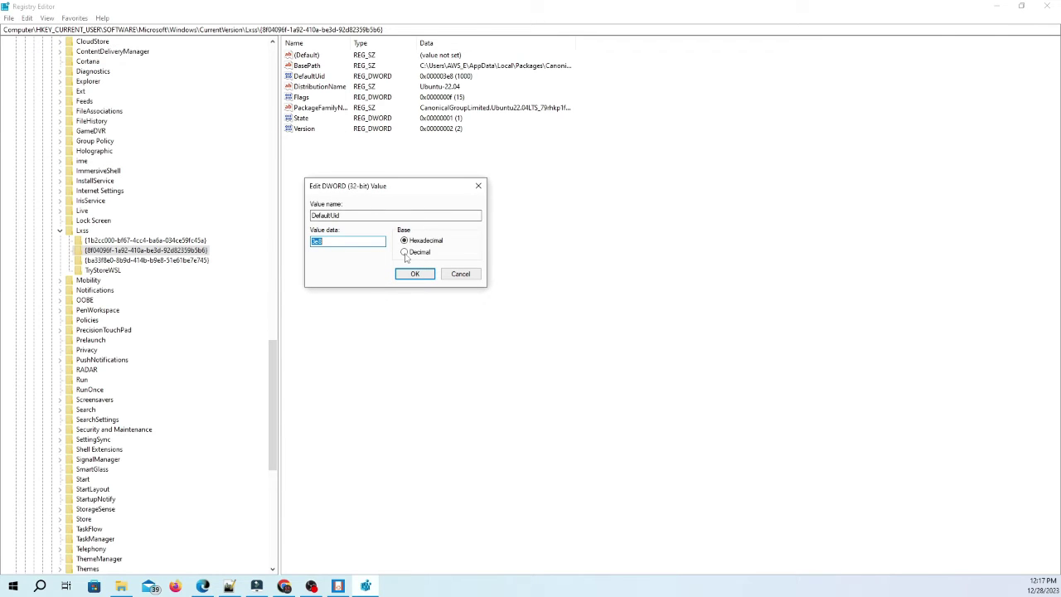
pyautogui.click(403, 251)
pyautogui.doubleClick(364, 241)
pyautogui.hotkey('alt', 'Tab')
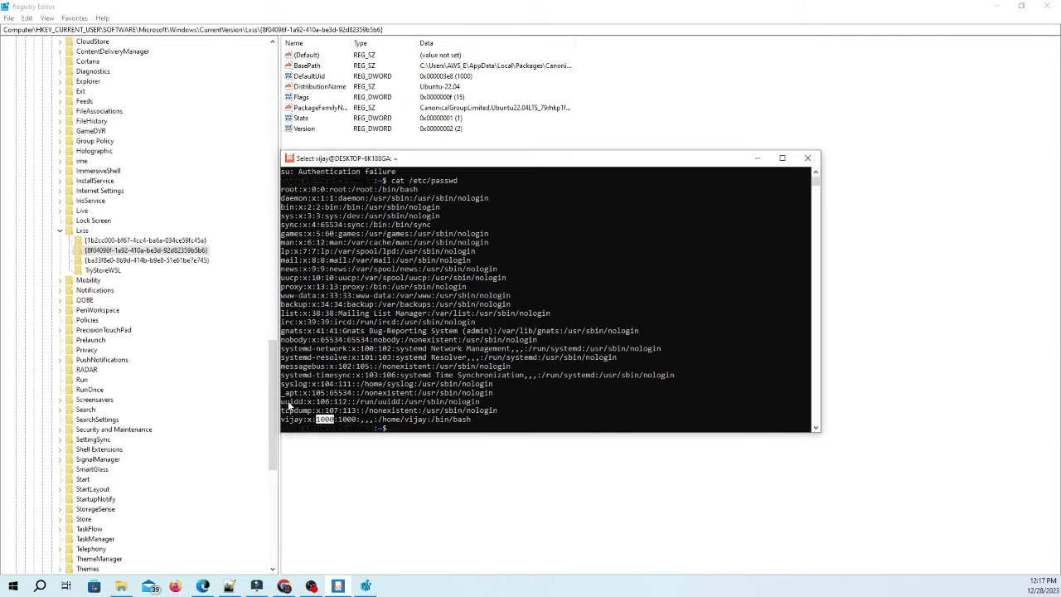
pyautogui.doubleClick(328, 419)
pyautogui.hotkey('alt', 'Tab')
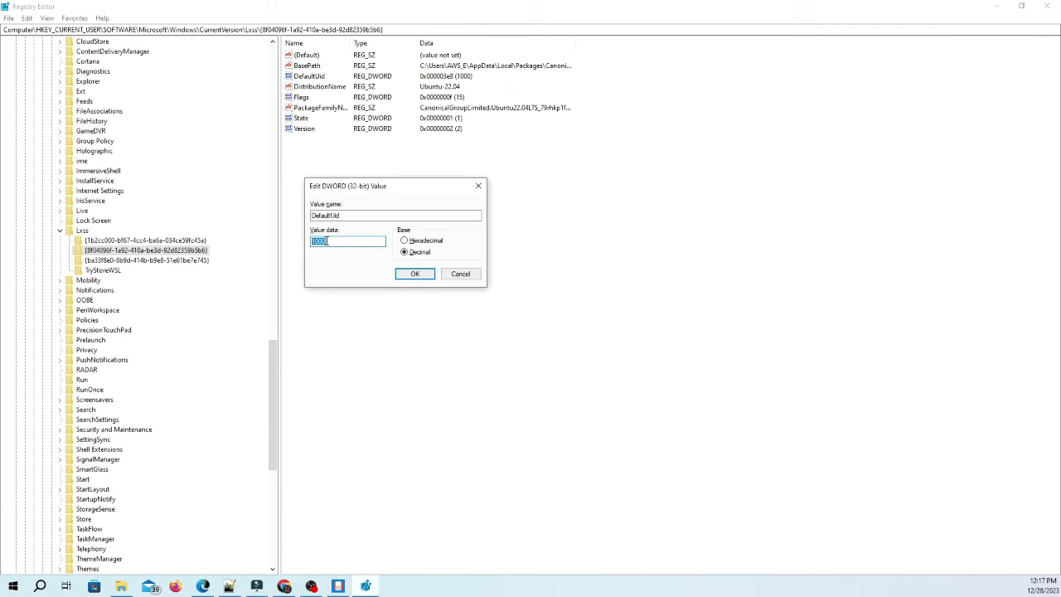
# Save DefaultUid as decimal 0 and minimize Registry Editor
pyautogui.click(407, 241)
pyautogui.click(404, 252)
pyautogui.write('0')
pyautogui.click(415, 273)
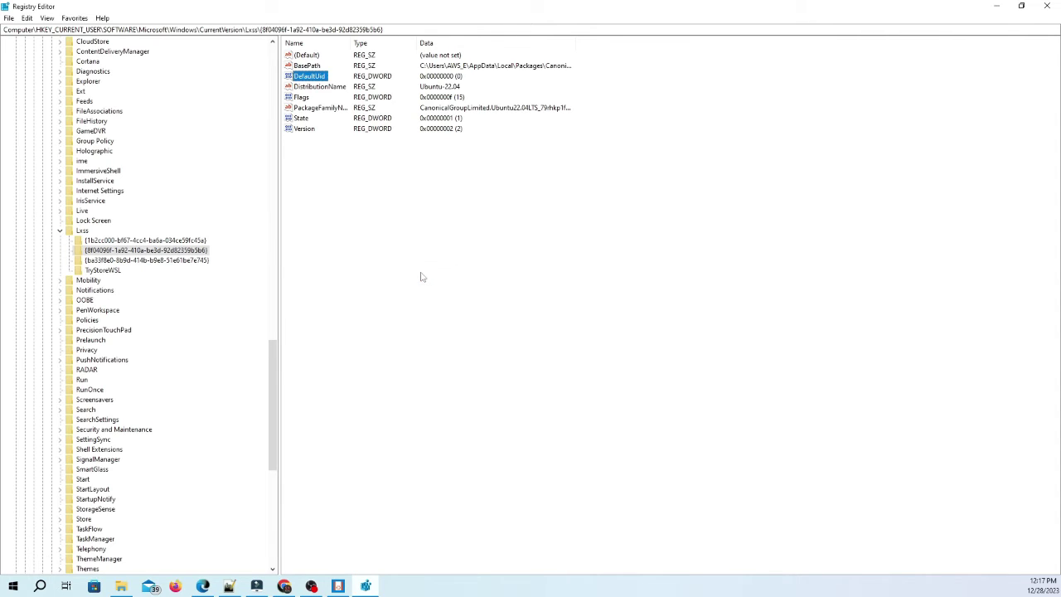
pyautogui.click(996, 5)
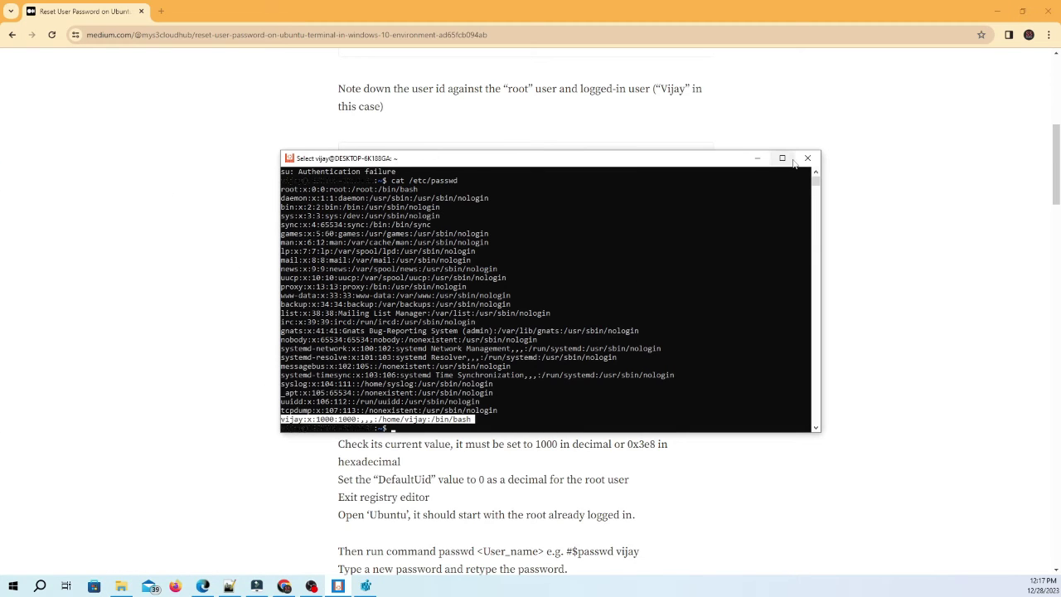
# From a fresh root terminal, run passwd for the regular user and enter the new password twice
pyautogui.click(807, 159)
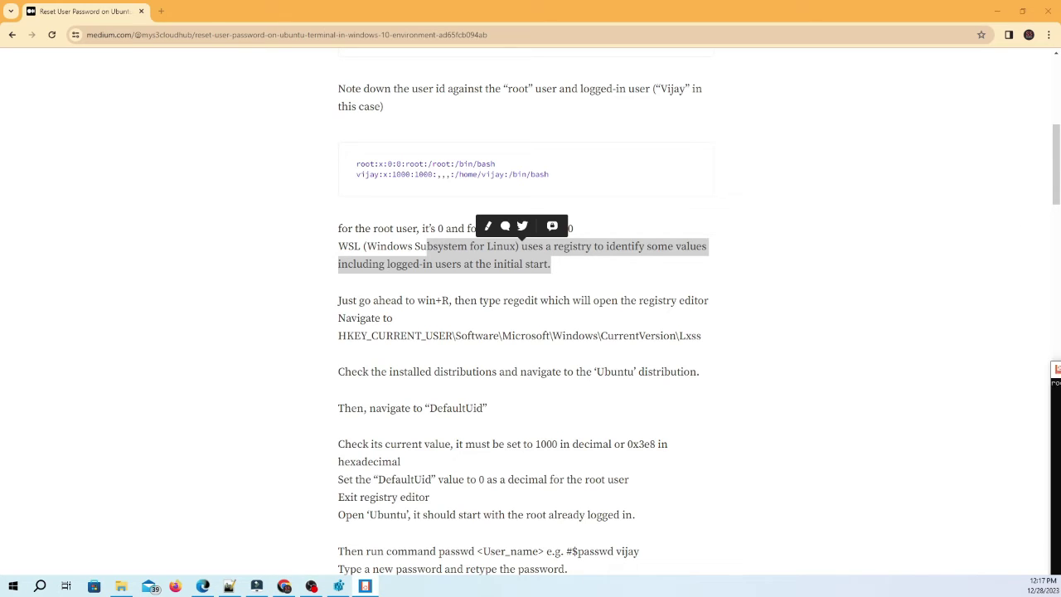
pyautogui.moveTo(472, 237); pyautogui.dragTo(366, 273)
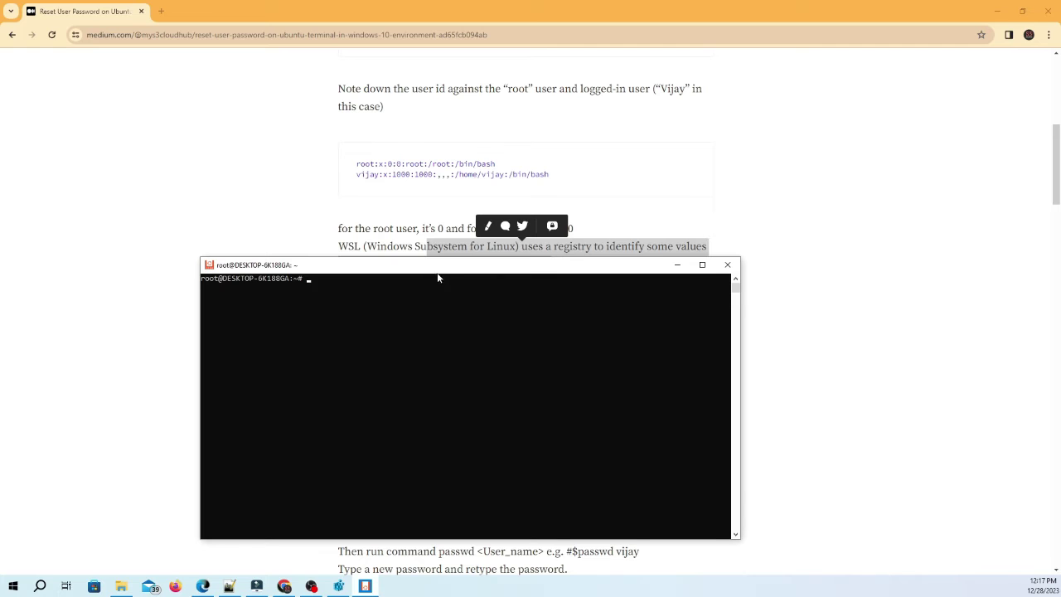
pyautogui.moveTo(439, 279); pyautogui.dragTo(446, 289)
pyautogui.scroll(-5, 821, 225)
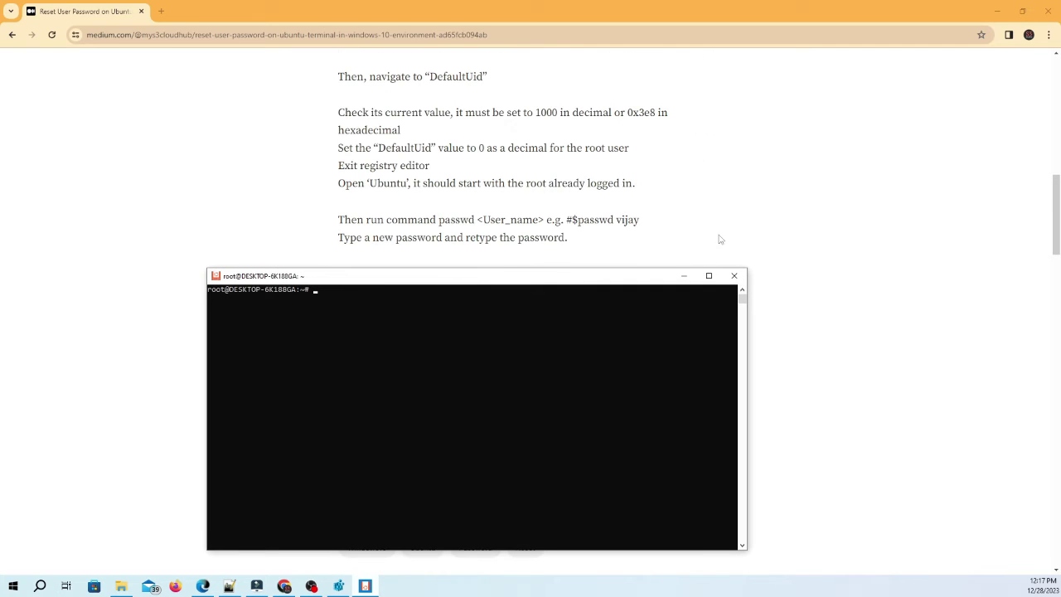
pyautogui.click(355, 345)
pyautogui.write('passwd  vijay')
pyautogui.press('Return')
pyautogui.press('Return')
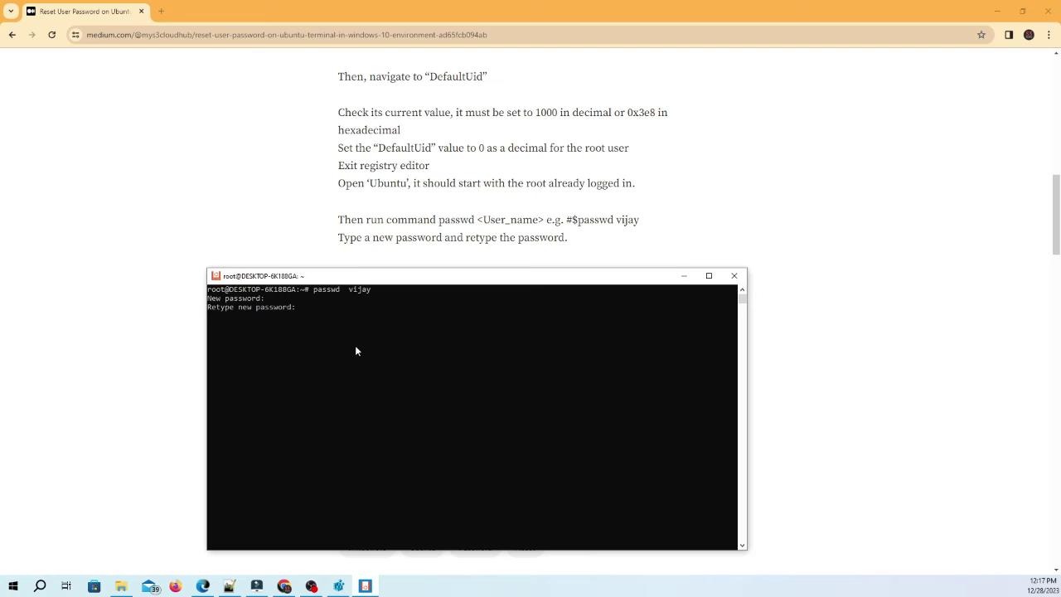
pyautogui.press('Return')
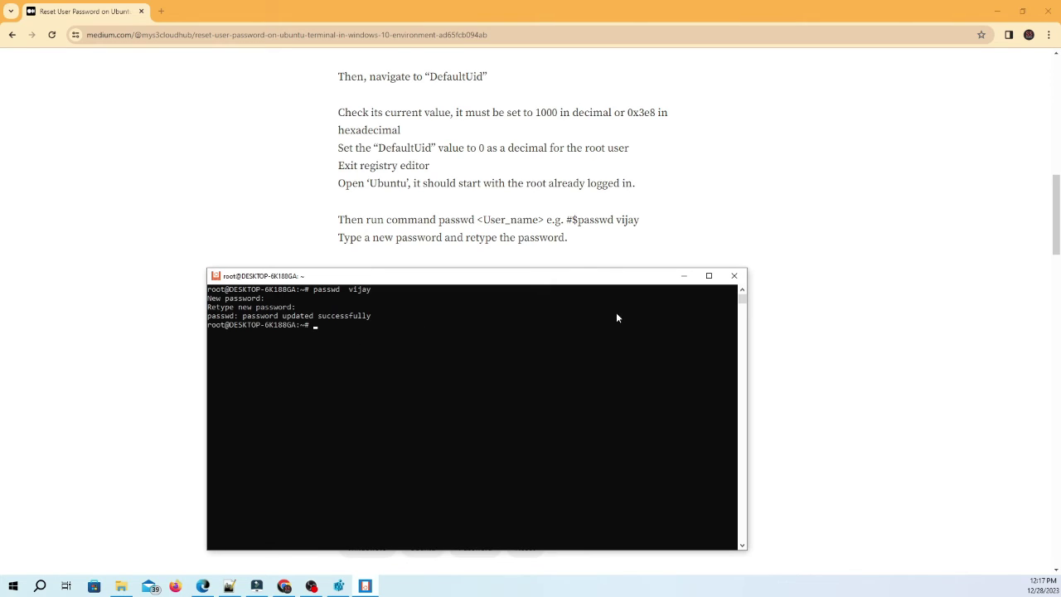
# Close the root terminal, set DefaultUid back to decimal 1000, and close Registry Editor
pyautogui.click(734, 276)
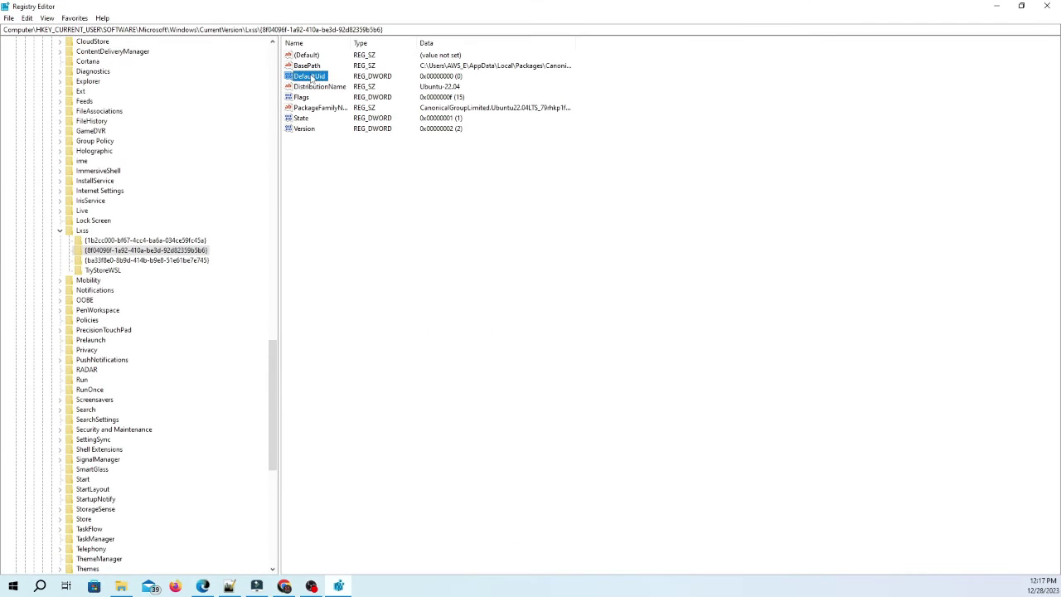
pyautogui.doubleClick(310, 76)
pyautogui.click(130, 119)
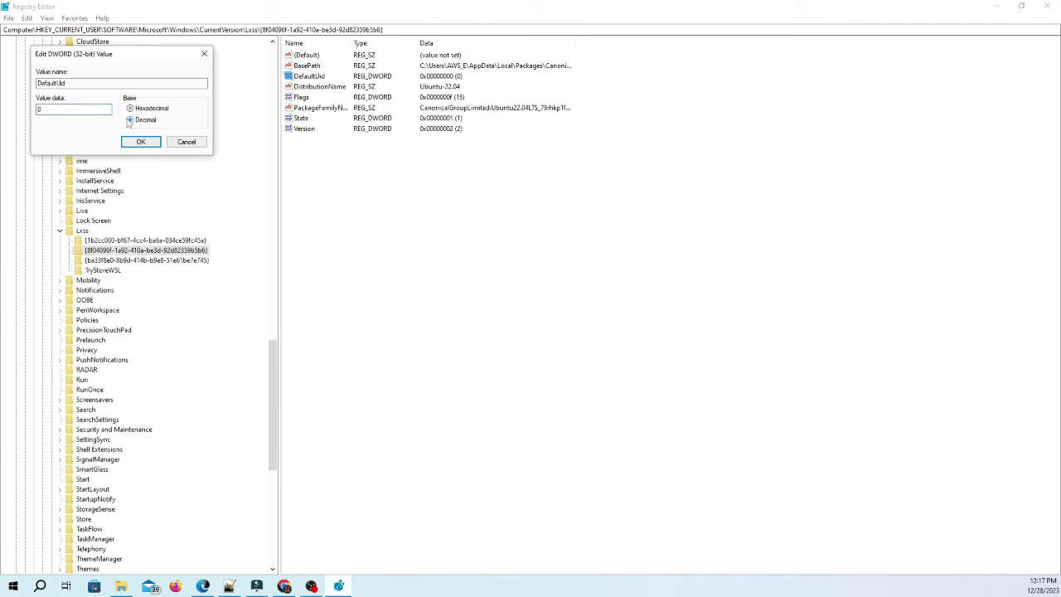
pyautogui.moveTo(89, 109); pyautogui.dragTo(21, 110)
pyautogui.write('1000')
pyautogui.click(141, 141)
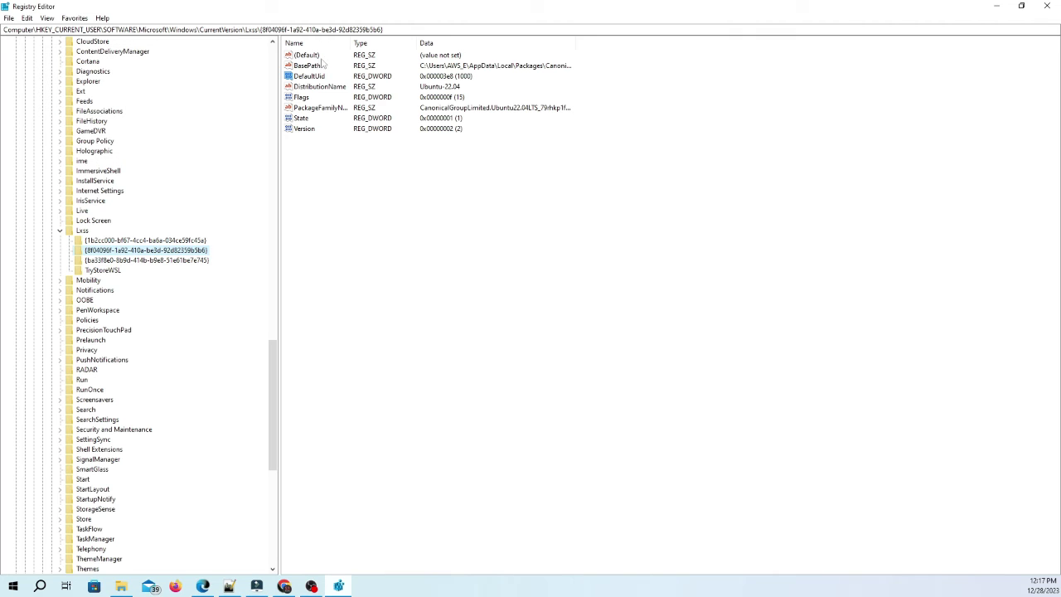
pyautogui.hotkey('alt', 'F4')
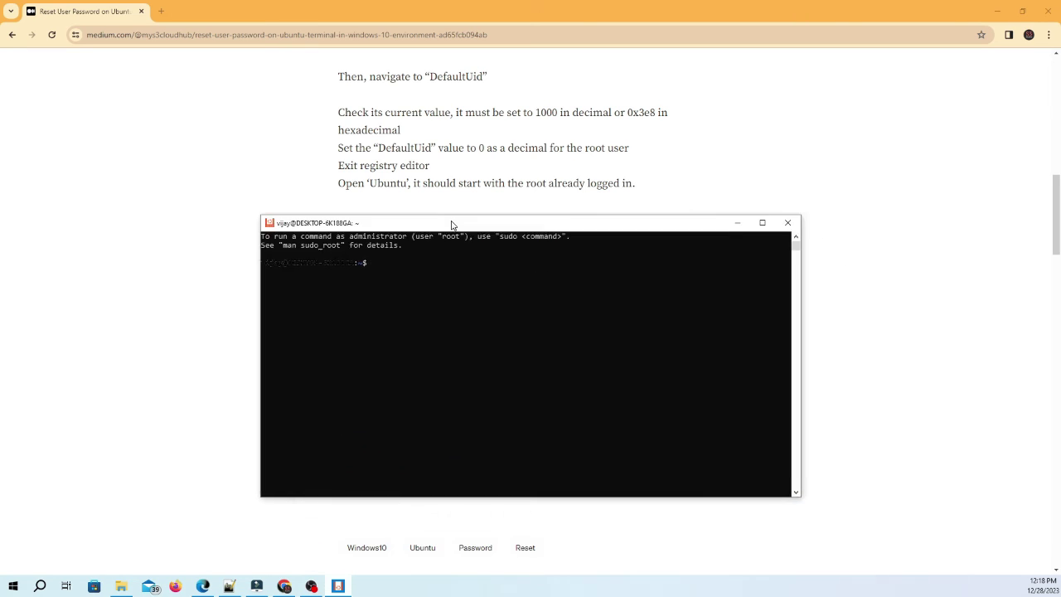
# In the new user-level Ubuntu session, run passwd and enter the current and new passwords
pyautogui.click(434, 309)
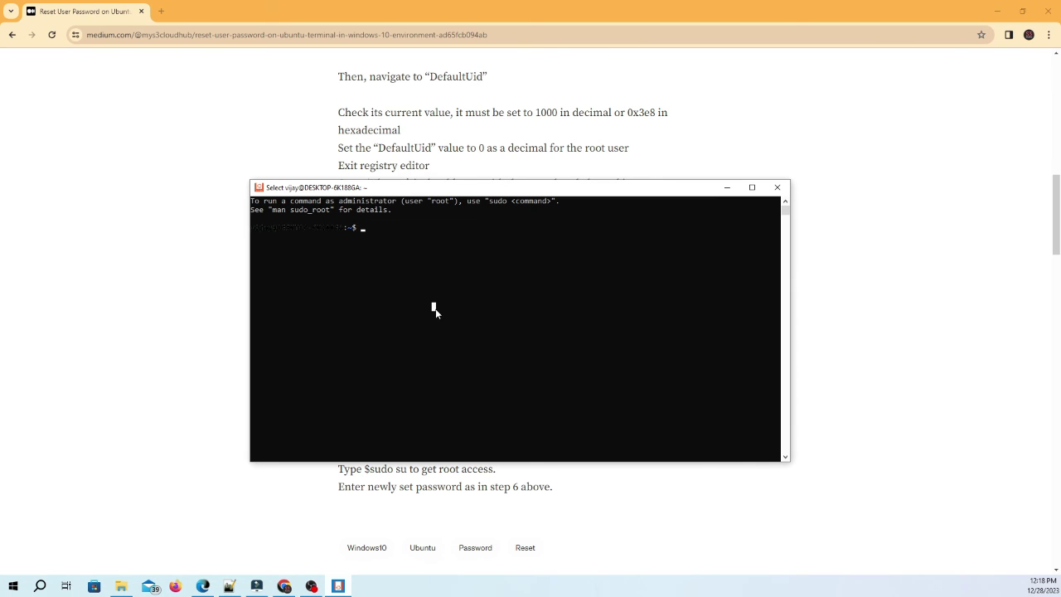
pyautogui.write('pass')
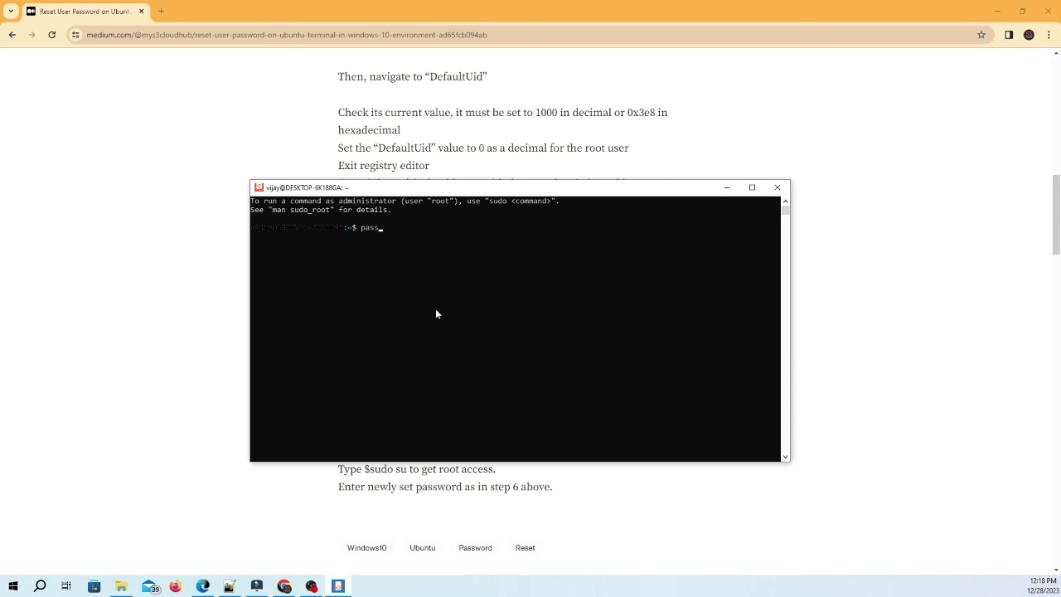
pyautogui.write('wd')
pyautogui.press('Return')
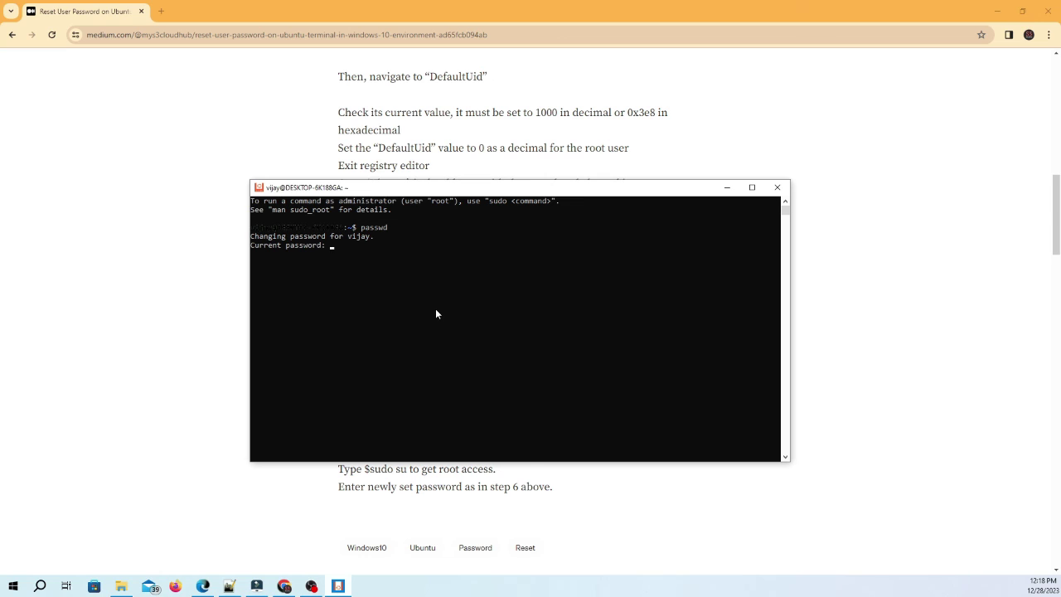
pyautogui.press('Return')
pyautogui.press('Return')
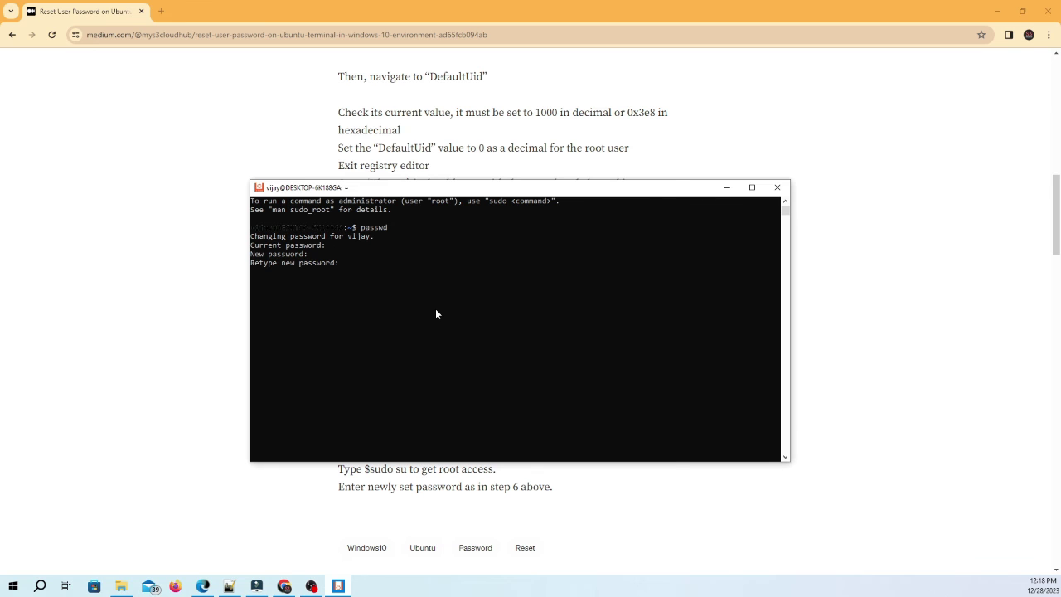